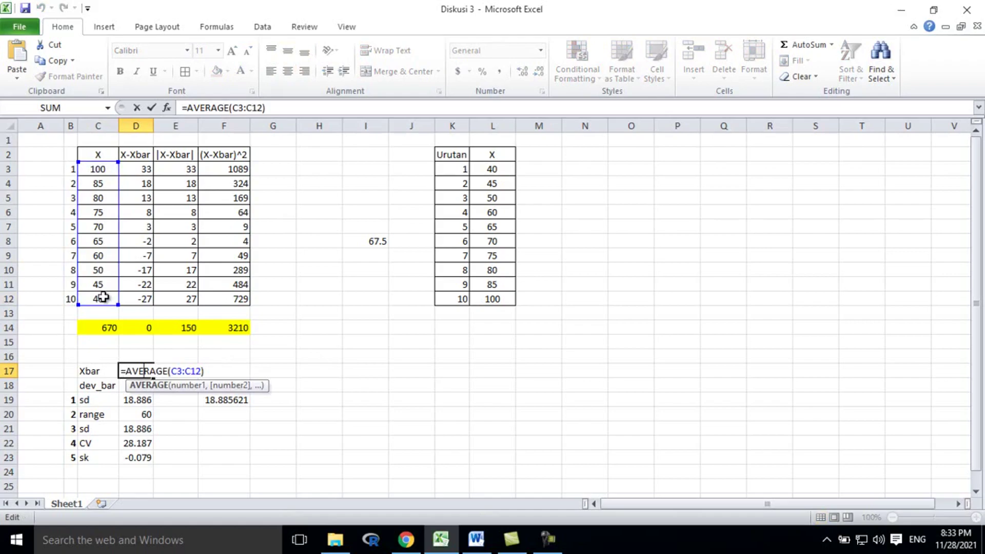
Switch to the Word document and extend the x̄ equation with an equals sign and an empty stacked fraction.
key(Return)
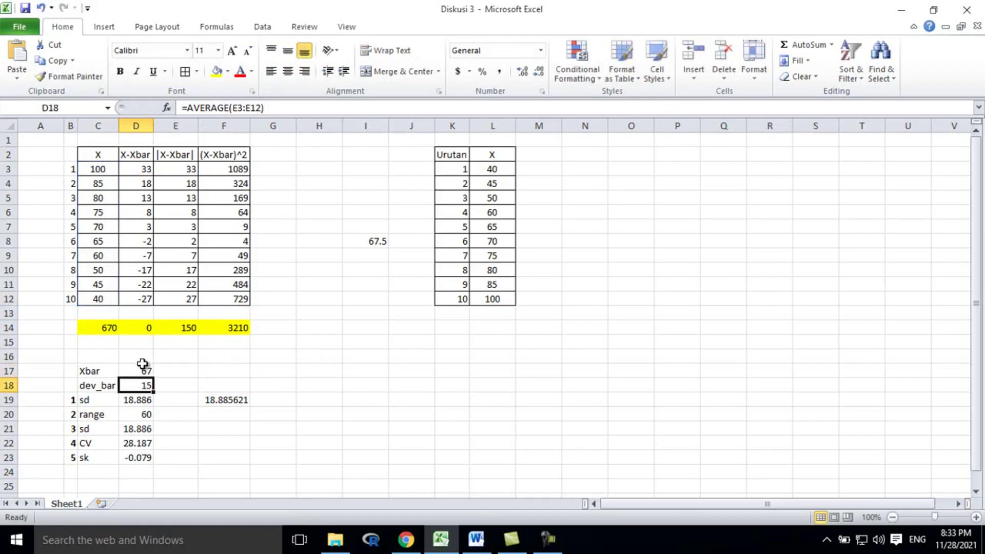
click(476, 538)
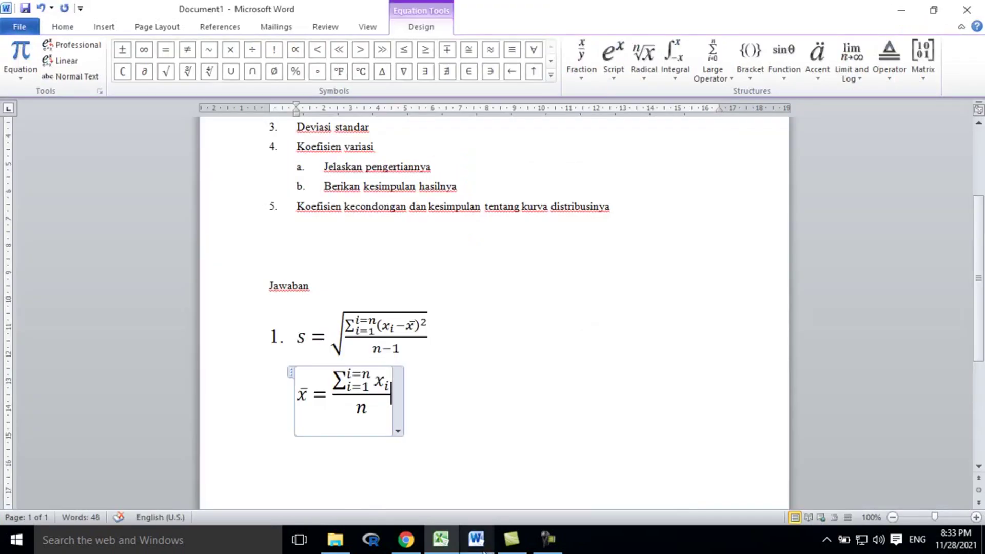
text(=)
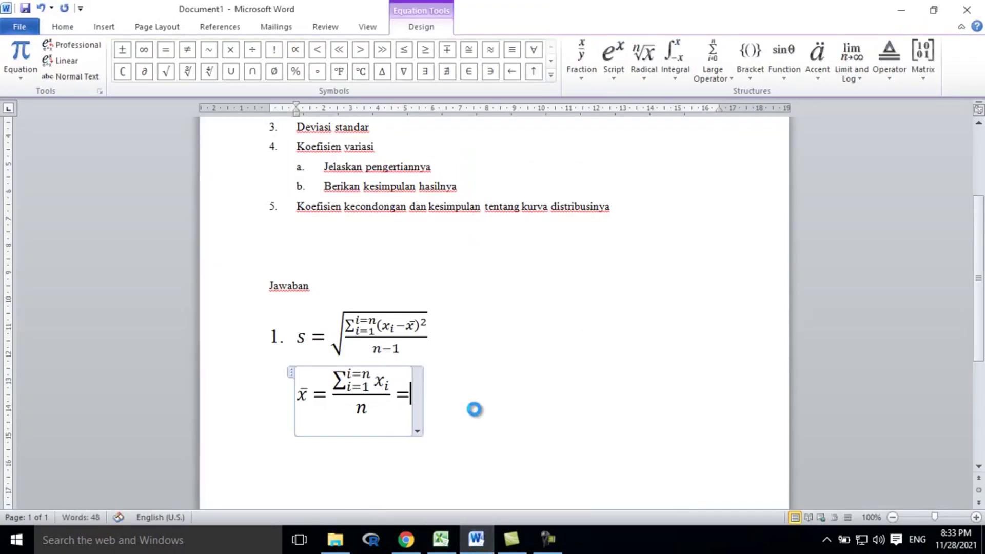
drag(978, 243, 981, 210)
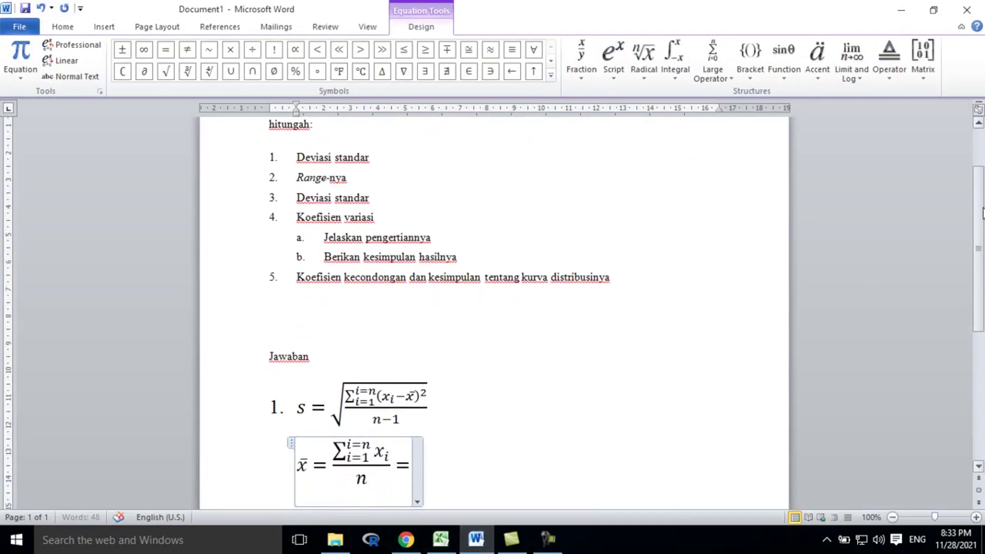
click(590, 58)
click(604, 132)
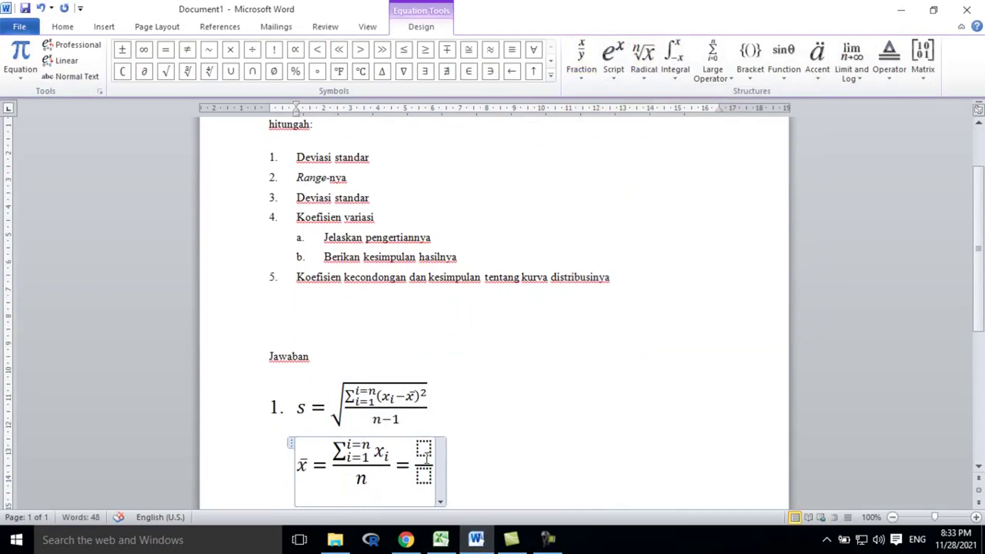
Fill the numerator of the x̄ equation's new fraction with 100+85+…+40.
drag(980, 246, 983, 267)
text(100+)
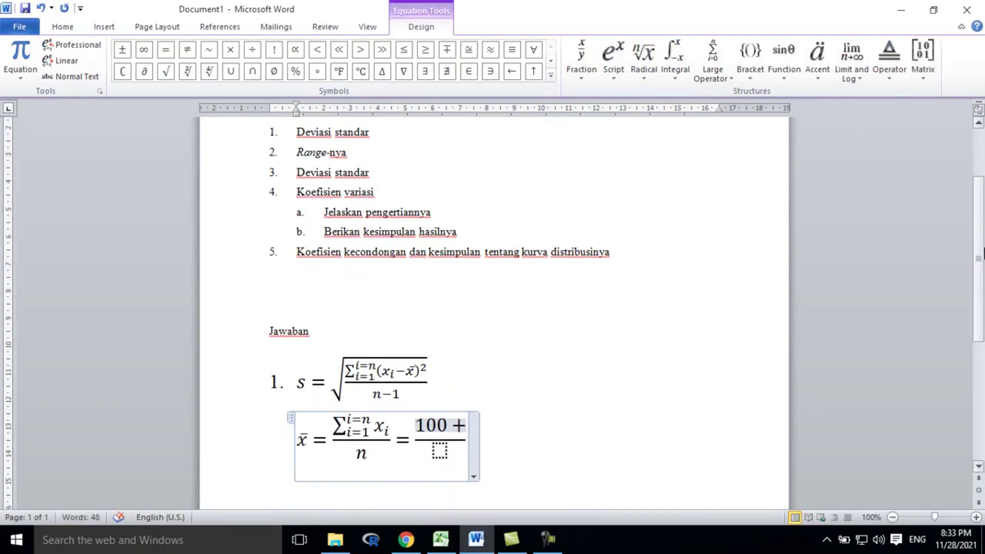
mouse_move(973, 249)
mouse_down()
mouse_move(978, 169)
mouse_move(976, 244)
mouse_up()
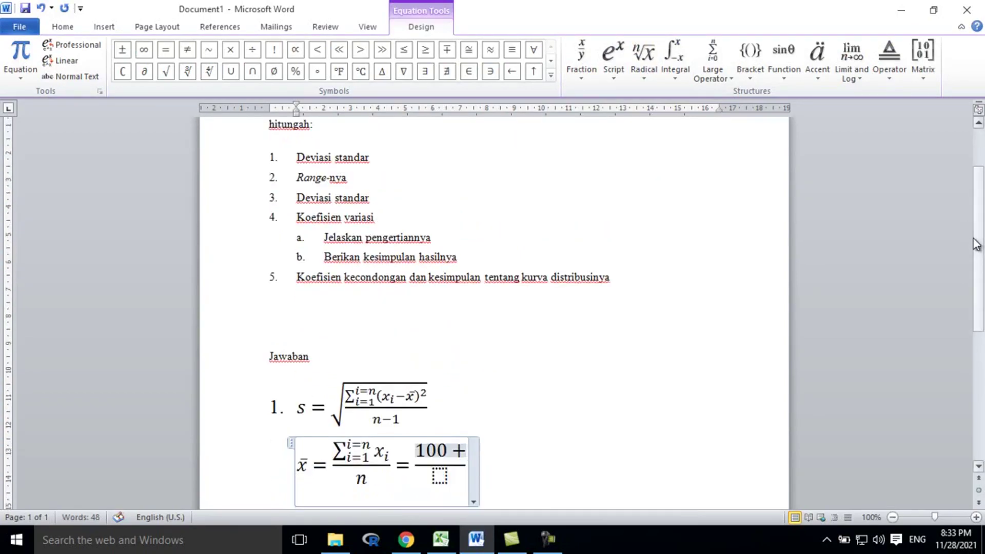
text(85+.)
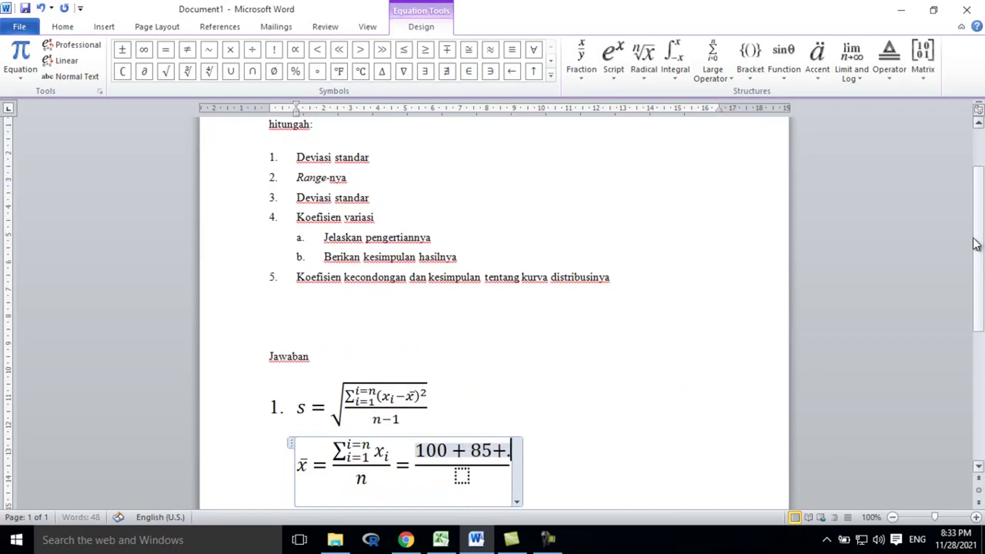
text(..+)
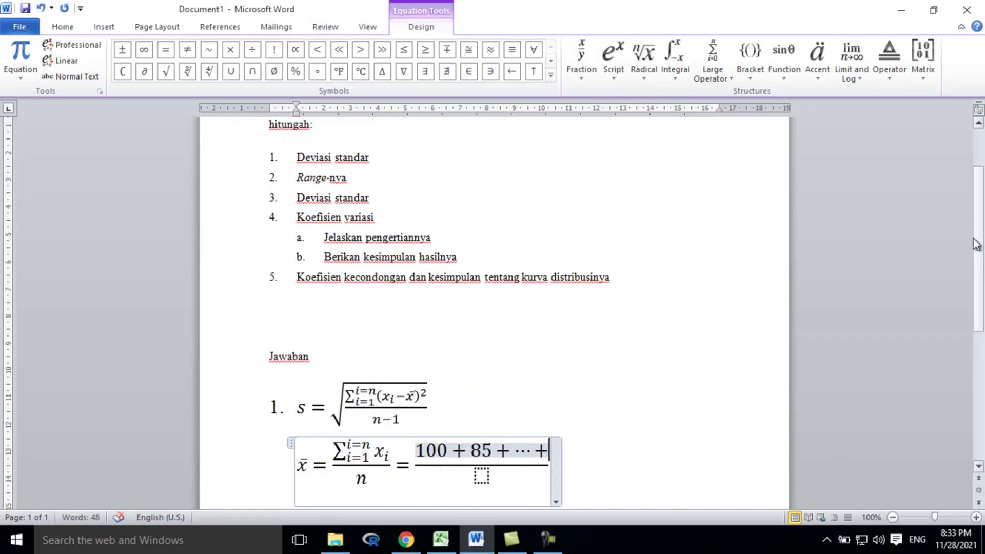
mouse_move(976, 243)
mouse_down()
mouse_move(978, 200)
mouse_move(980, 259)
mouse_up()
text(40)
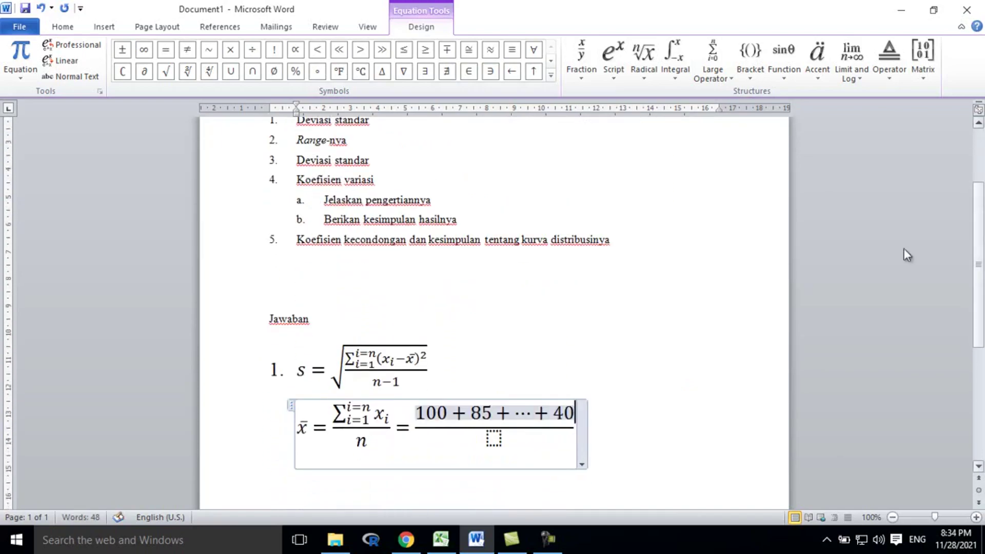
Set the new fraction's denominator to 10 and complete the x̄ equation with = 67.
click(493, 437)
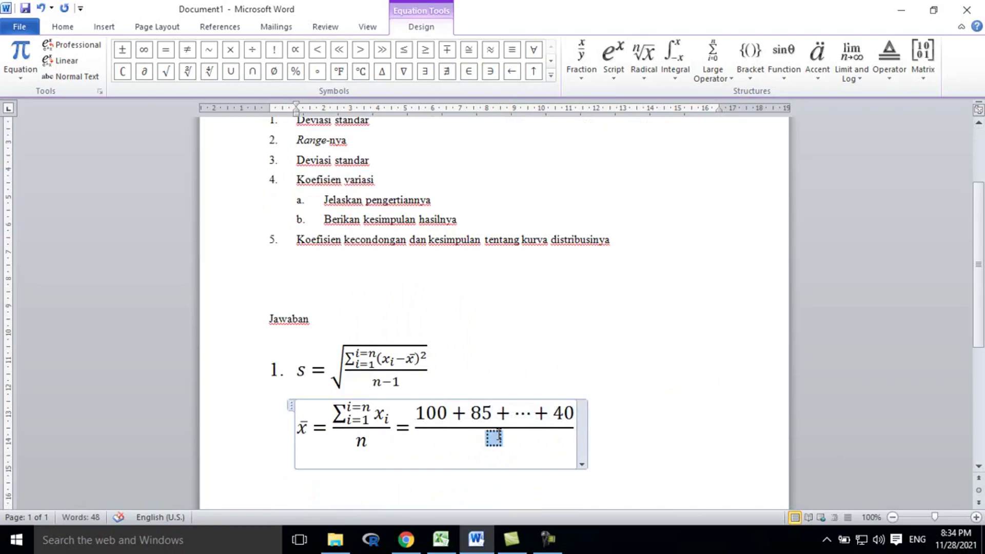
text(10)
click(576, 430)
text(=)
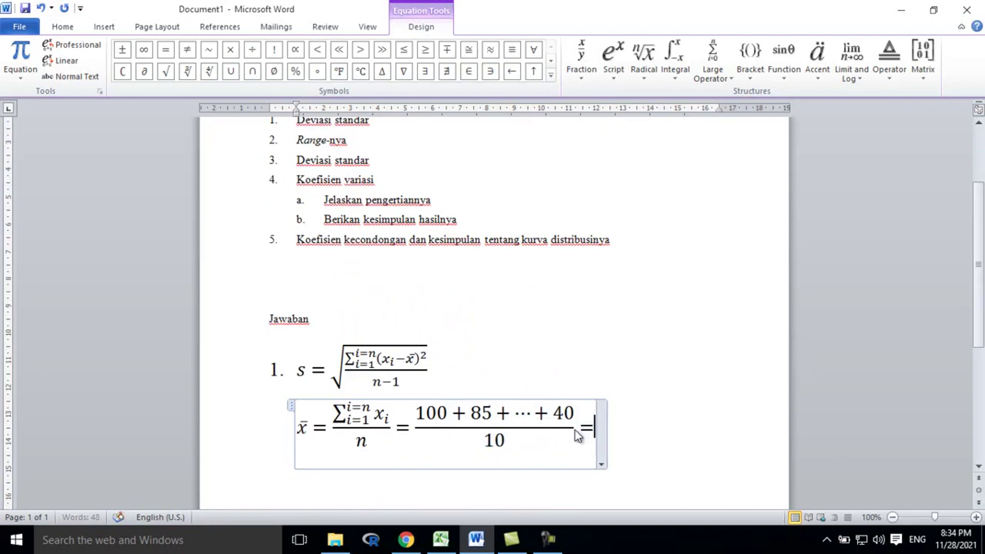
click(441, 540)
click(476, 539)
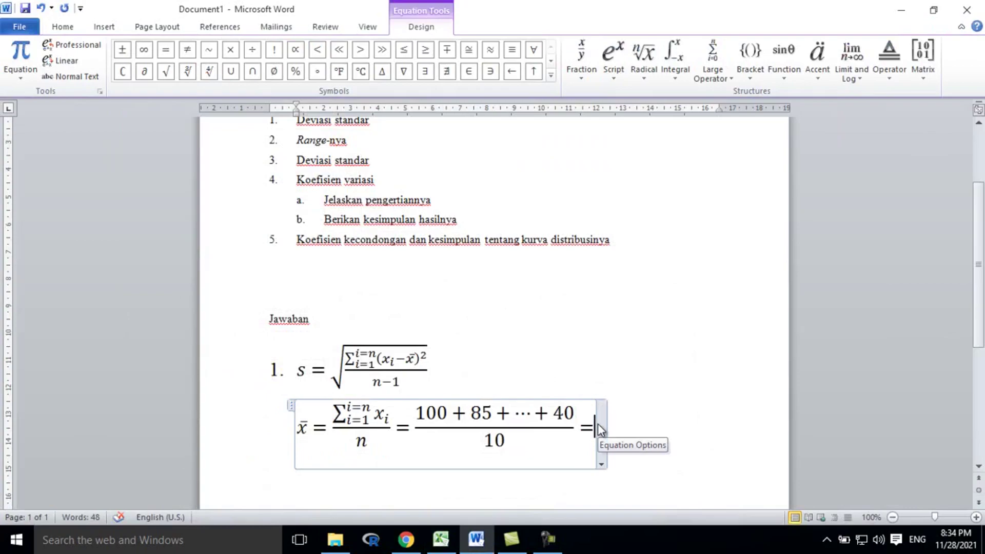
text(67)
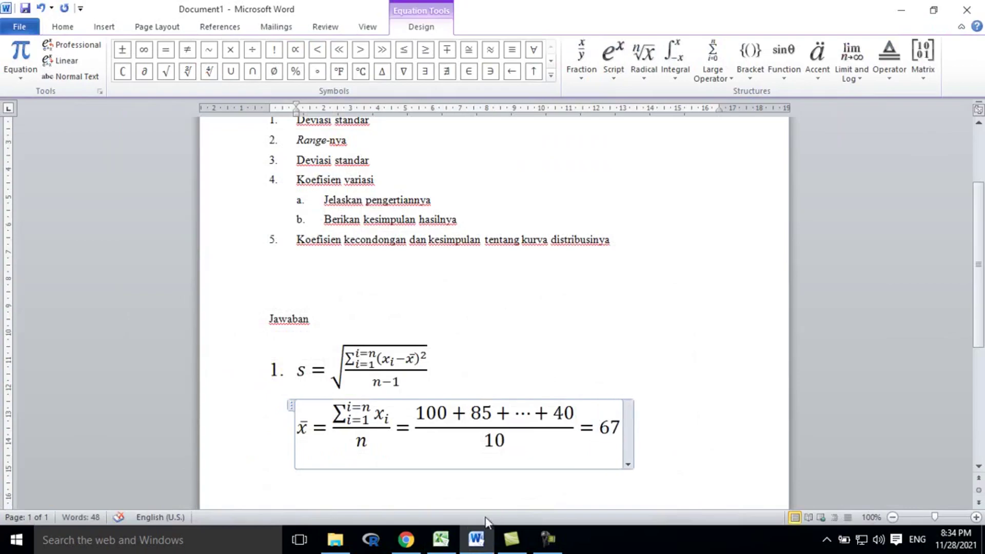
Switch to the Excel workbook and highlight the Xbar label and value in C17:D17 with a yellow fill.
click(451, 539)
click(451, 539)
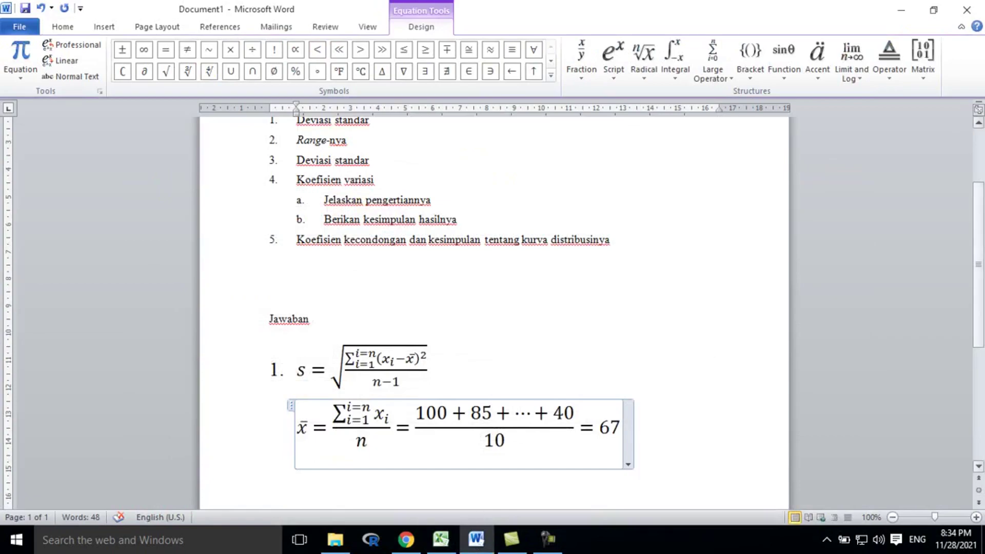
scroll(707, 360, down, 1)
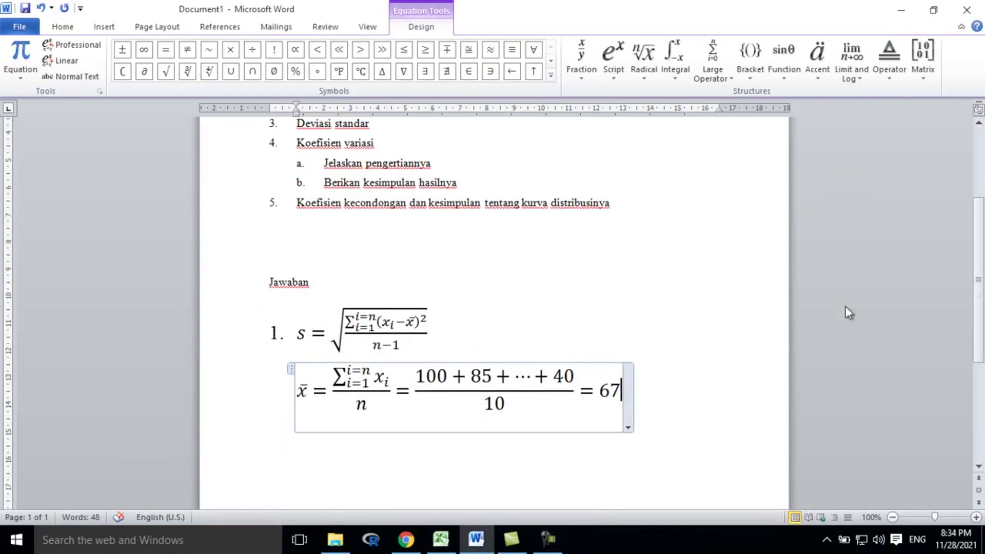
mouse_move(441, 538)
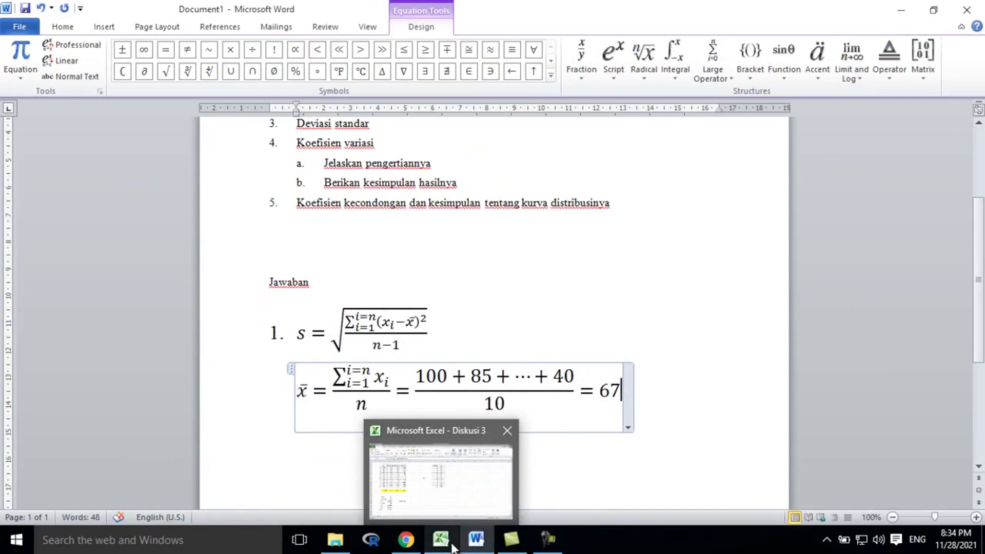
click(481, 490)
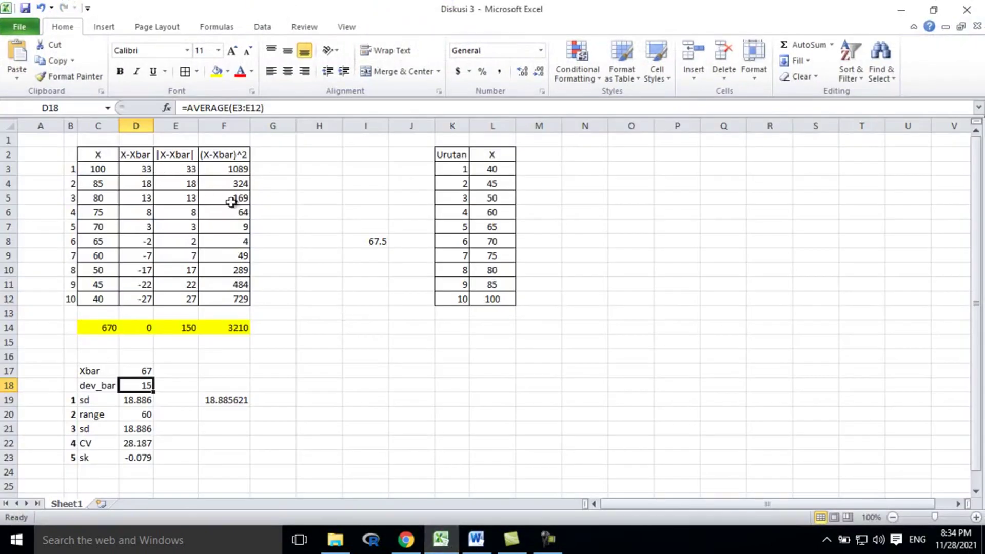
click(138, 371)
drag(97, 371, 138, 369)
click(216, 72)
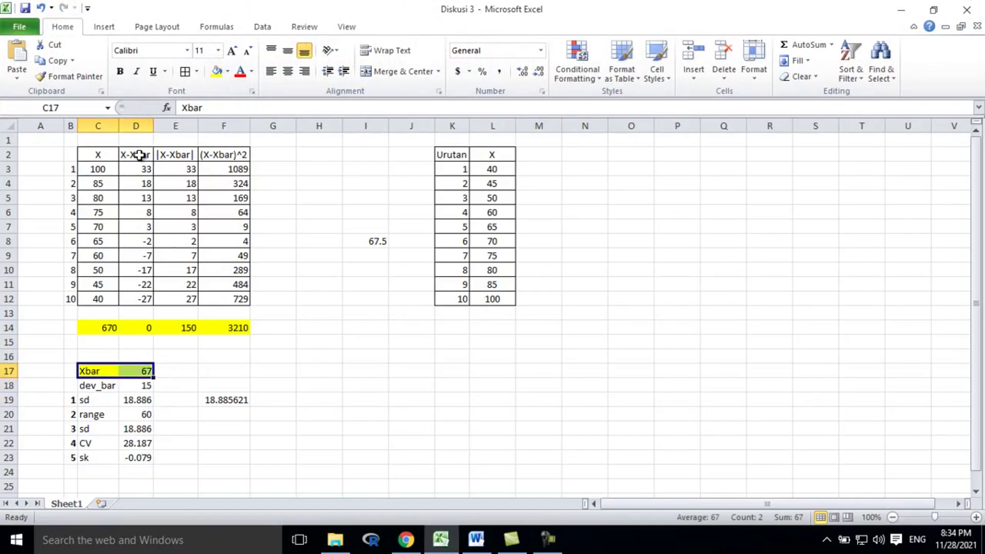
Mark the xᵢ−x̄ term of the standard deviation formula in Word and examine the formula in Excel's cell D3.
click(476, 538)
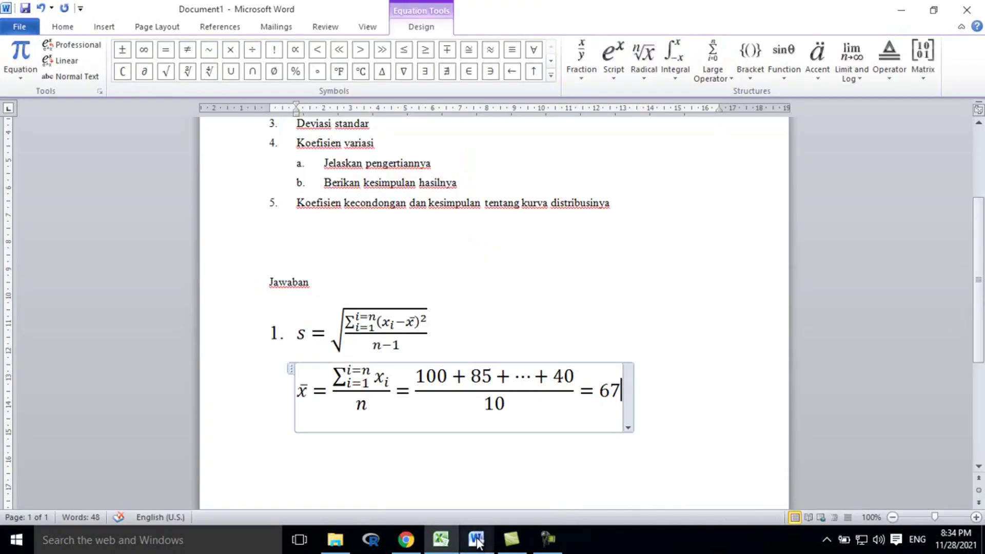
drag(383, 322, 417, 323)
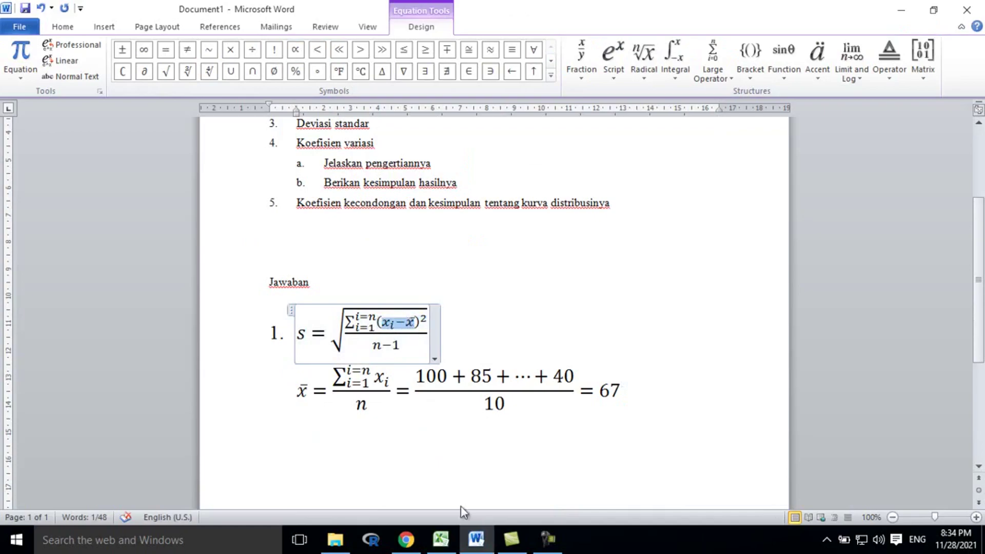
click(440, 539)
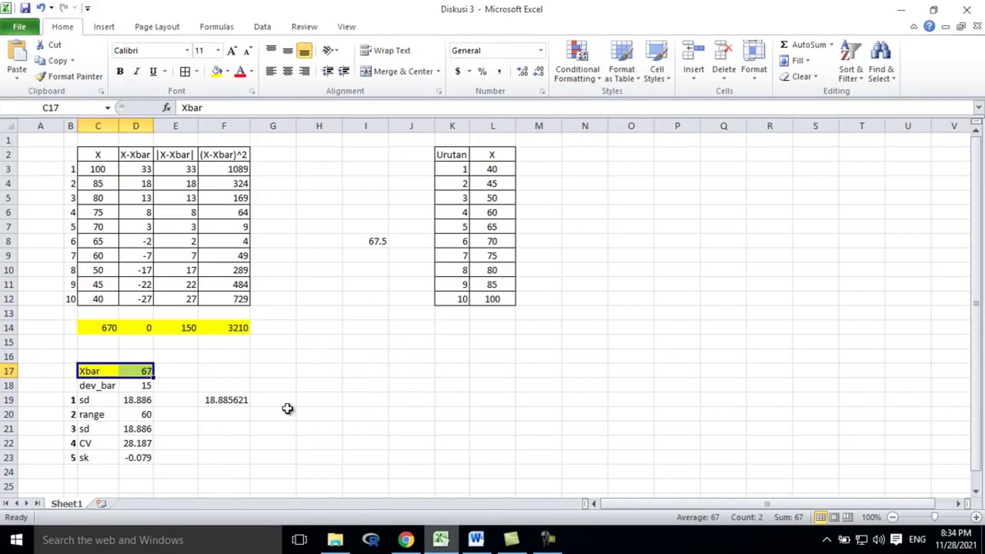
double_click(140, 168)
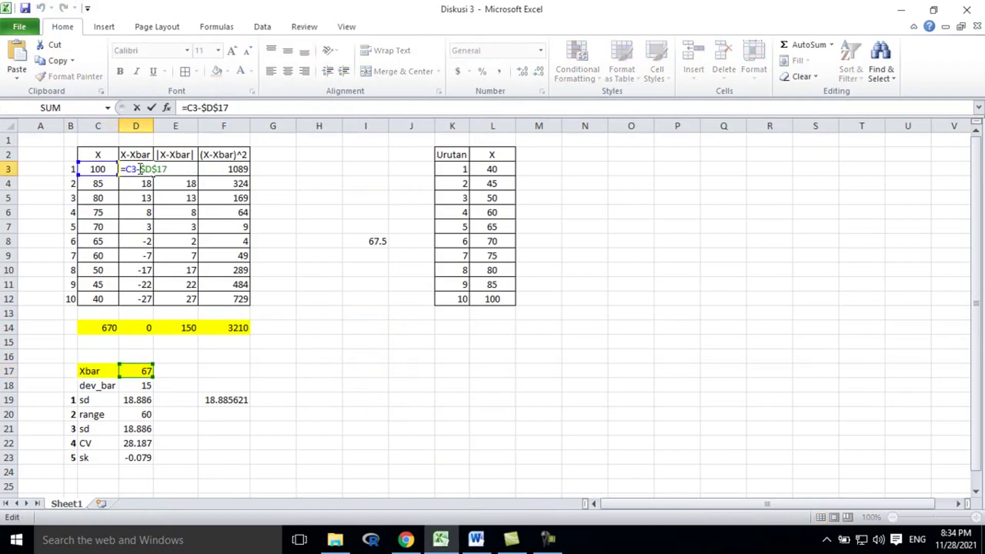
key(Escape)
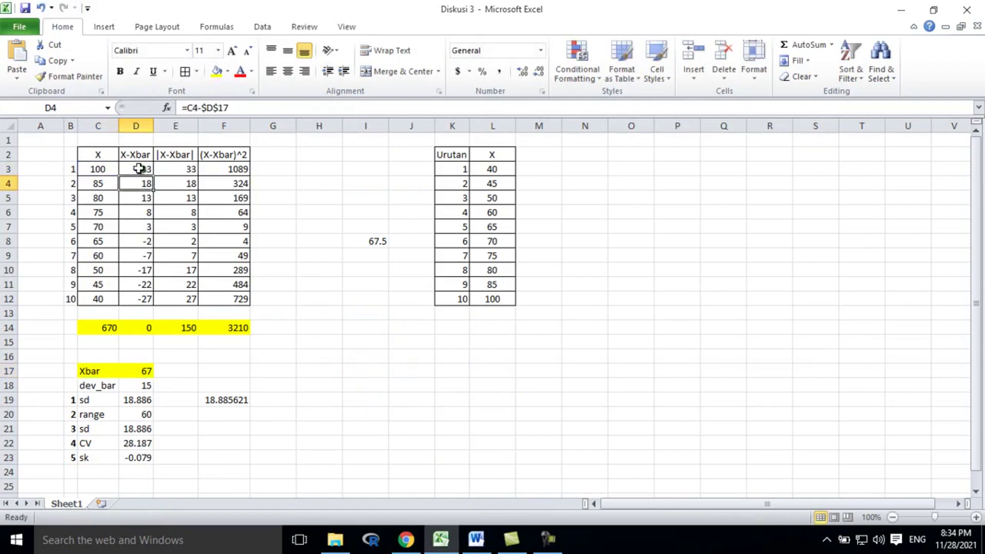
double_click(145, 168)
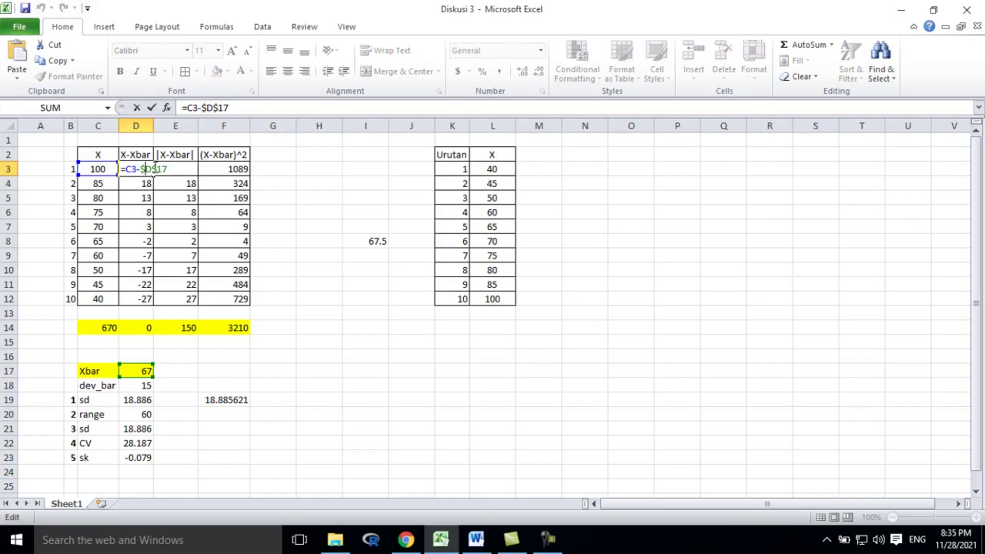
key(Return)
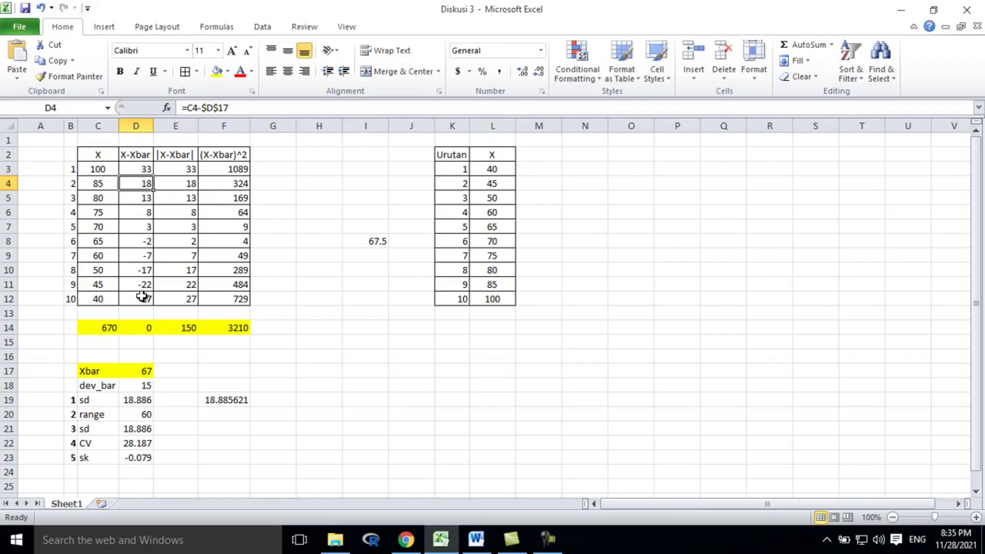
Select xᵢ−x̄ again in Word's standard deviation formula and check Excel's |X-Xbar| formula in cell E8.
click(476, 539)
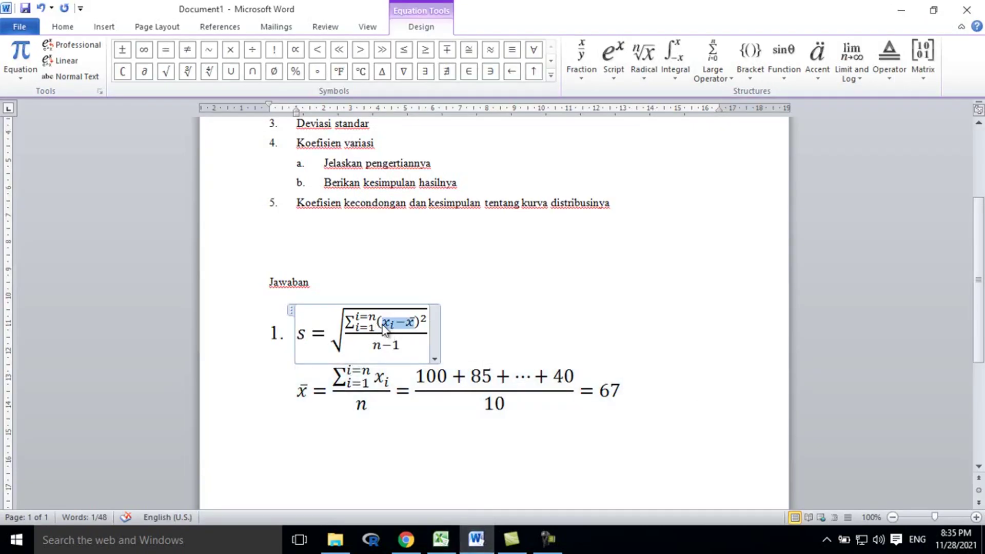
click(383, 324)
drag(384, 323, 413, 322)
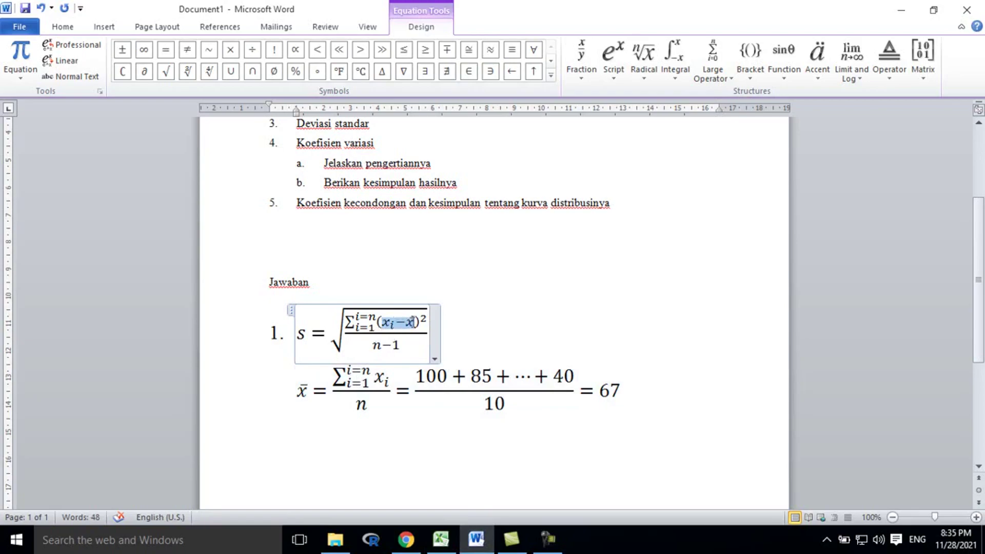
click(433, 547)
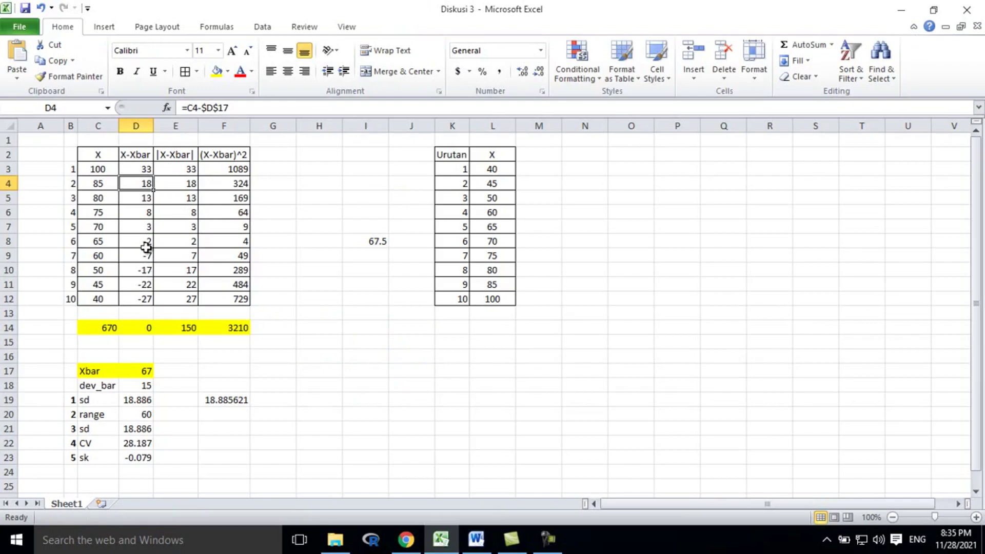
click(180, 242)
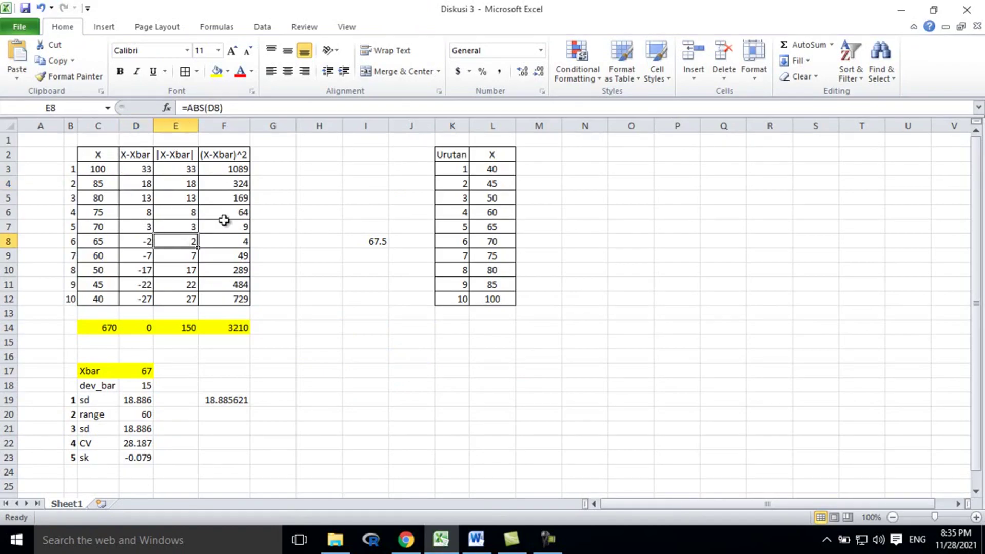
Select the squared term (xᵢ−x̄)² in Word's standard deviation formula and return to the Excel deviation table.
click(476, 538)
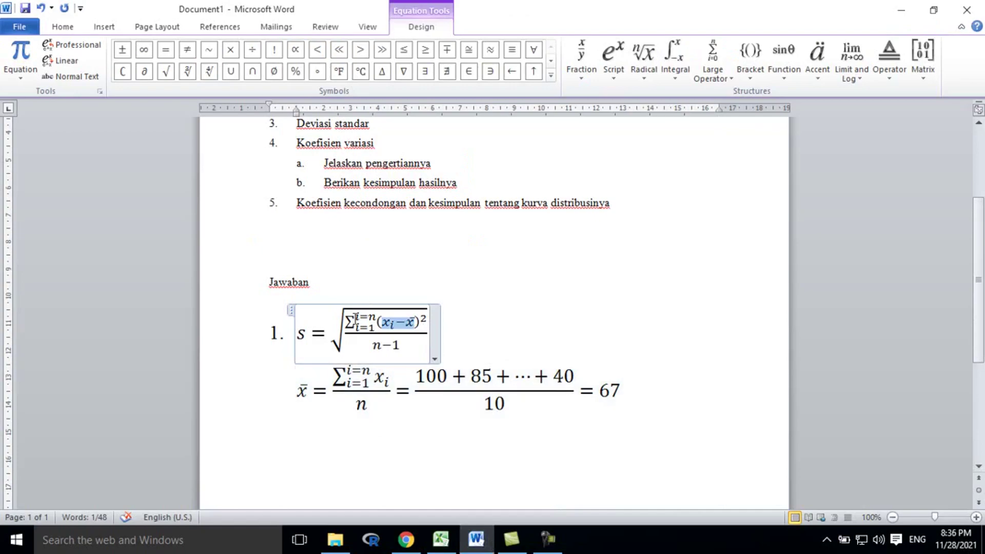
click(386, 324)
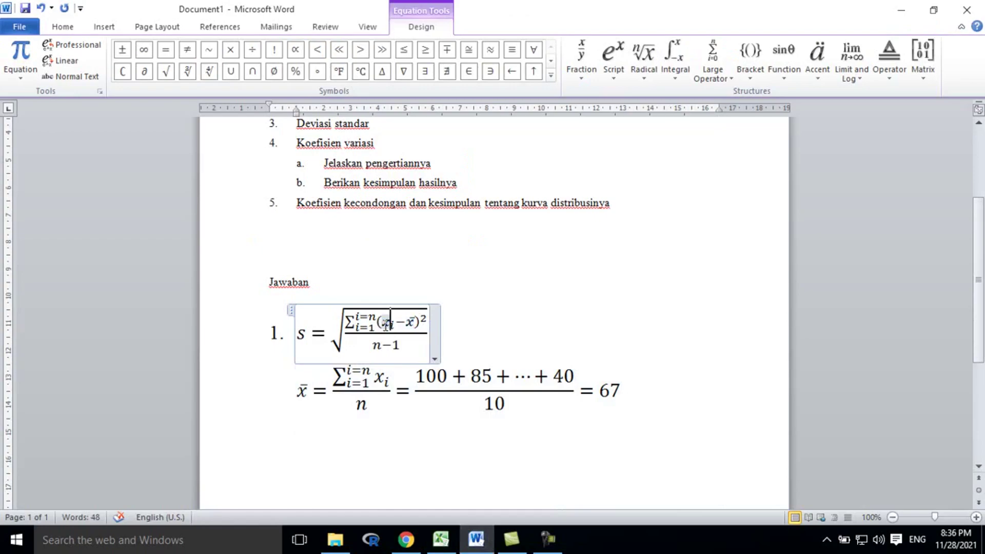
double_click(388, 322)
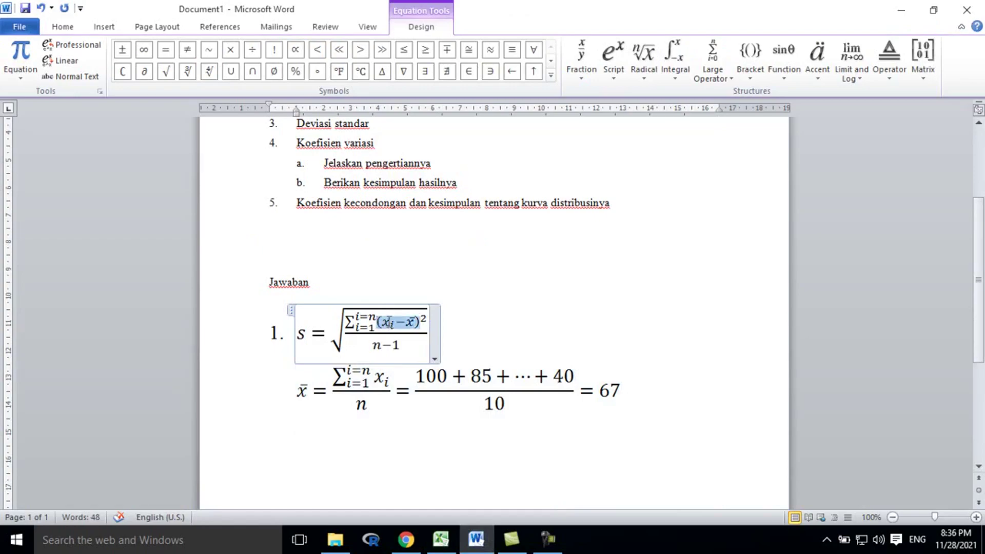
drag(416, 322, 424, 321)
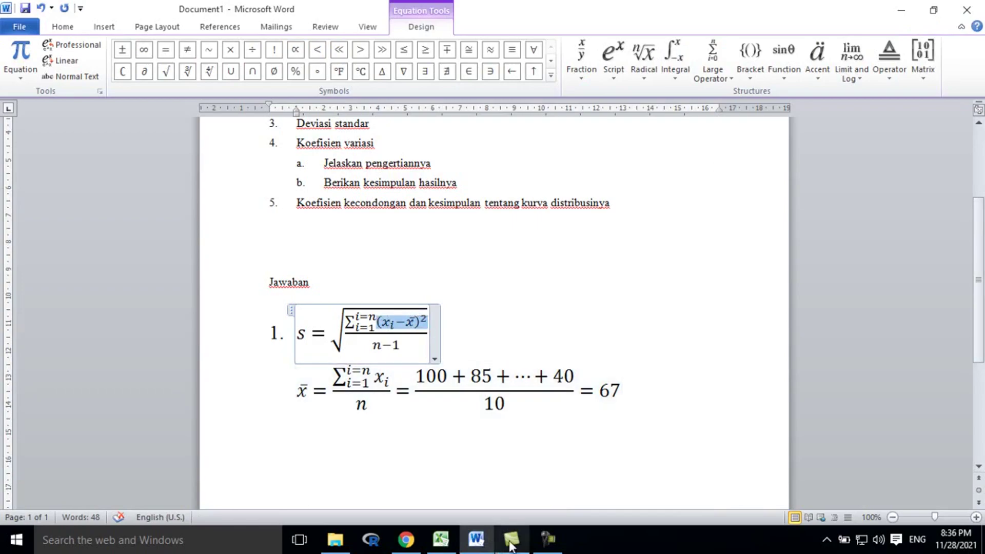
click(441, 539)
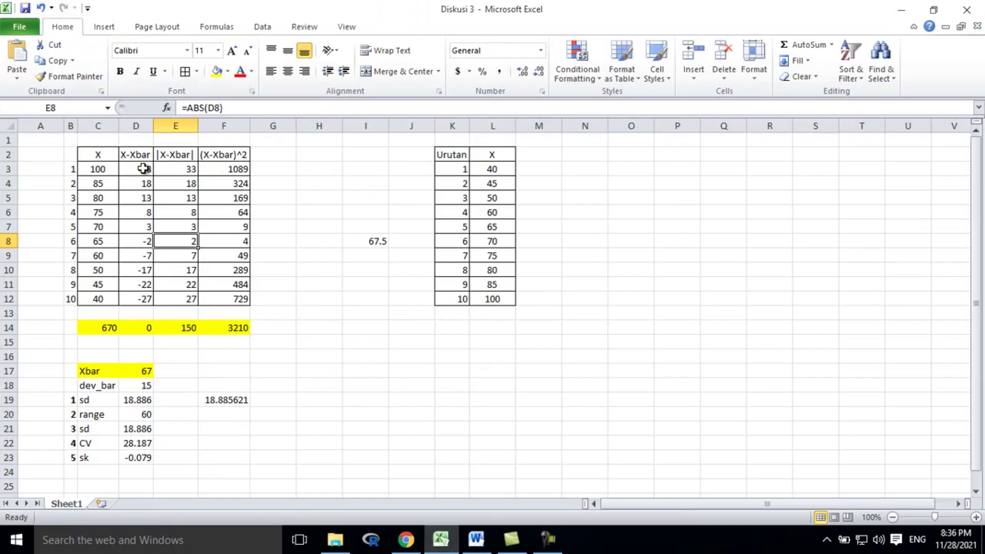
Examine the (X-Xbar)^2 column's squaring formulas in cells F3, F4 and F12 of the deviation table.
double_click(229, 170)
key(Return)
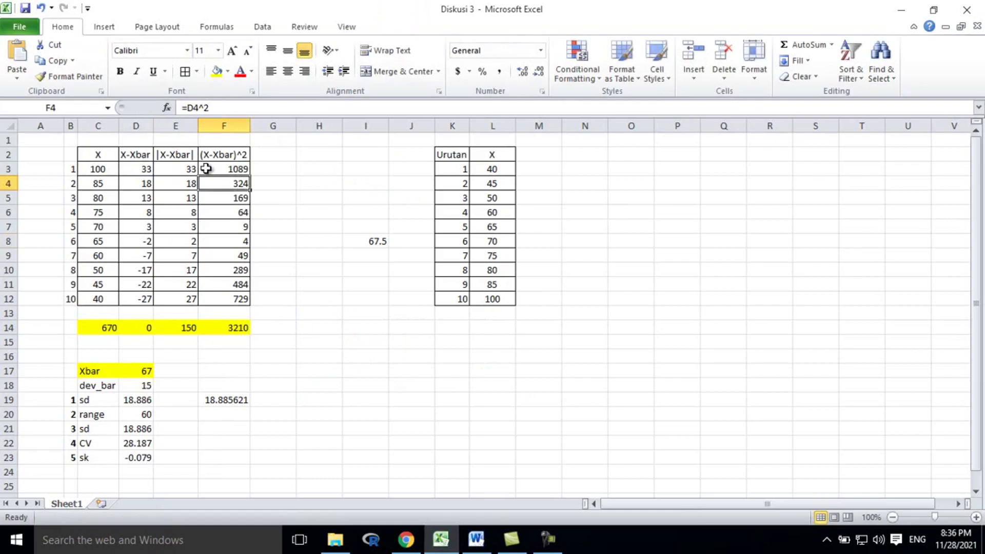
double_click(226, 186)
key(Return)
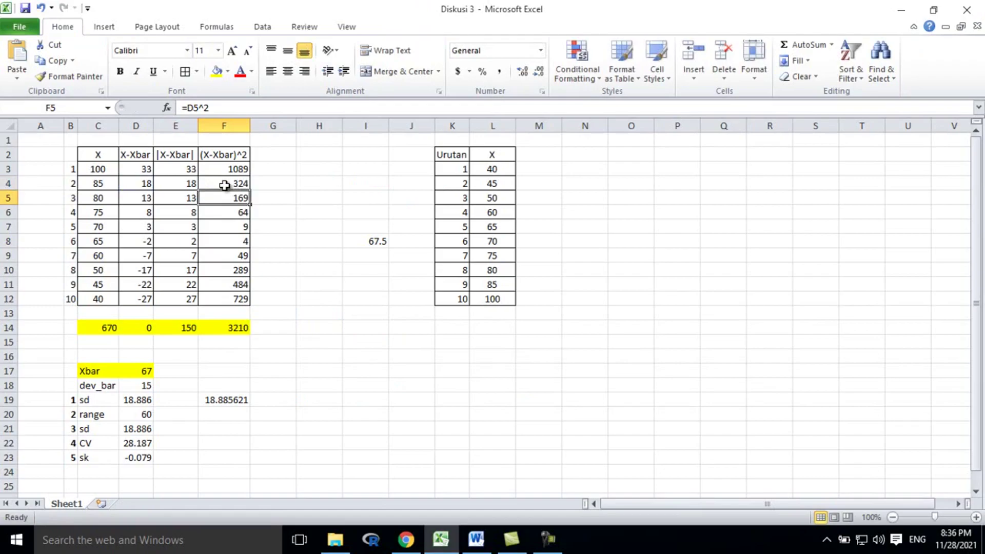
click(217, 302)
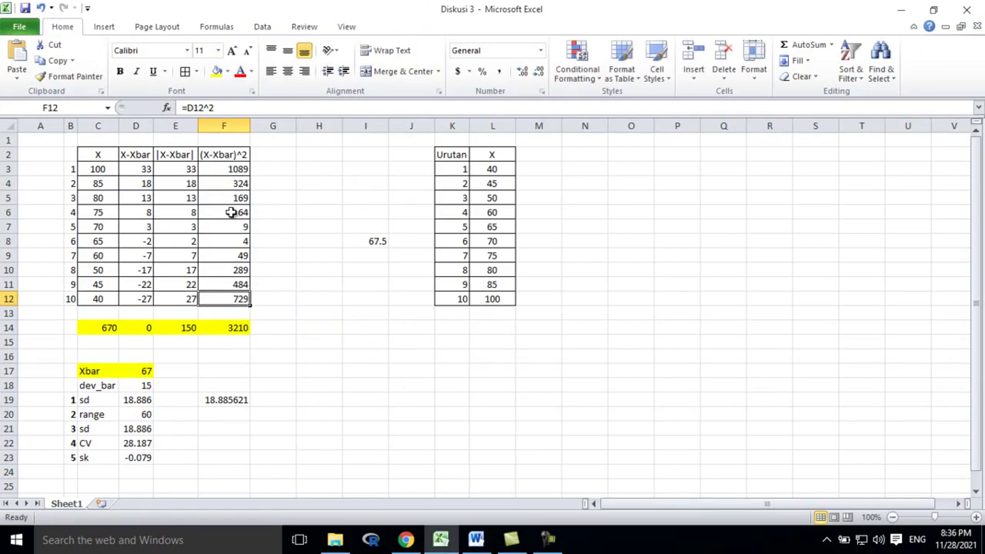
Check the SUM formulas behind the X total in C14 and the squared-deviation total in F14.
double_click(99, 328)
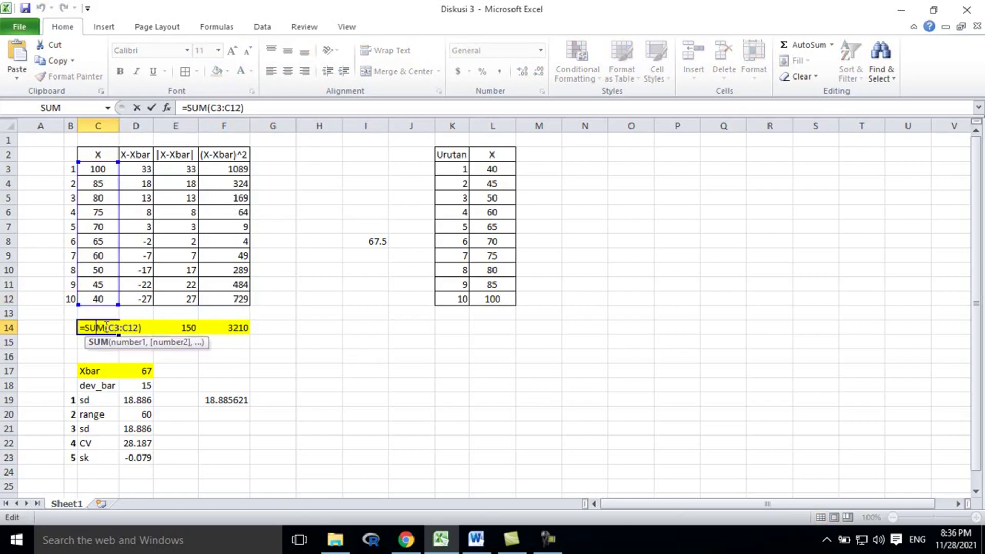
key(Return)
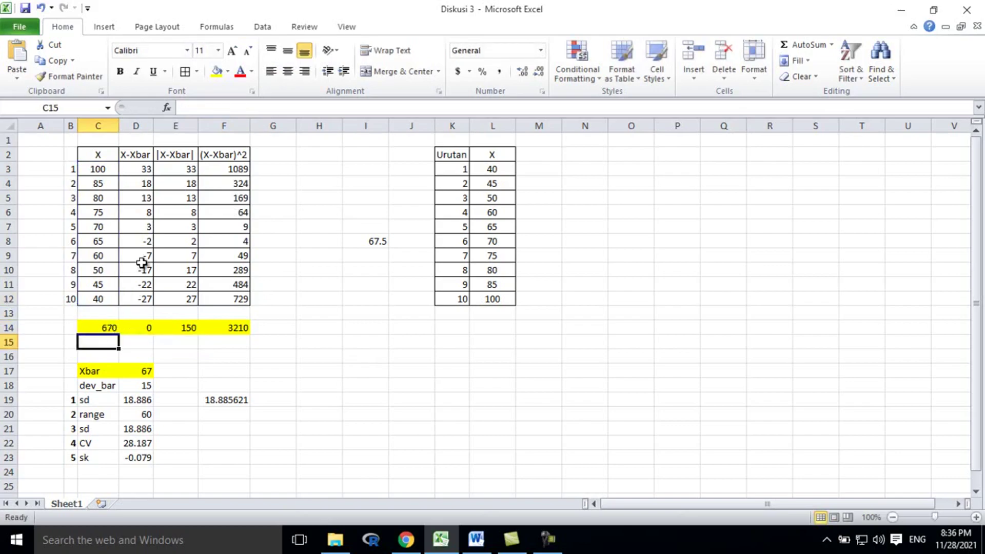
double_click(229, 328)
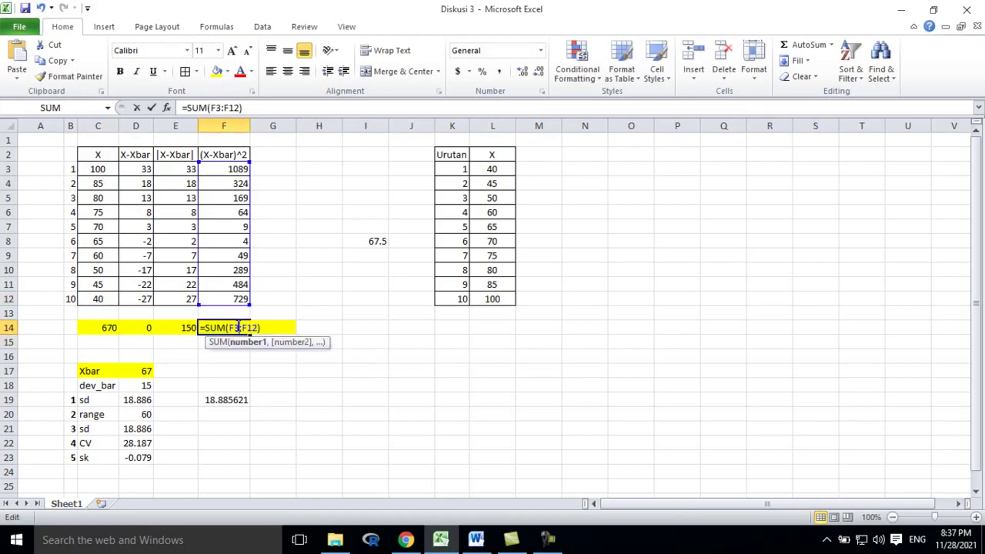
key(Return)
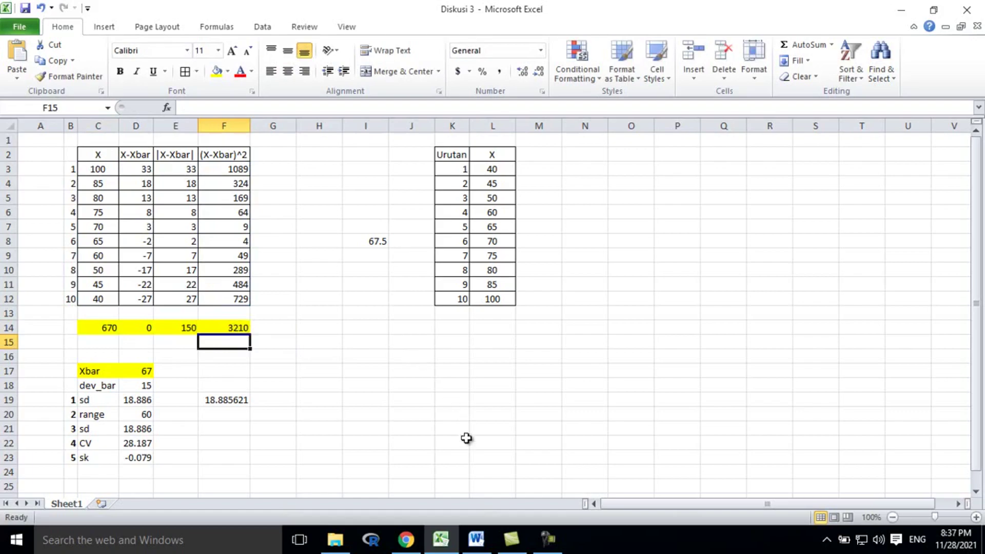
Switch to the Word document and insert the lowercase word "dimana" before the x̄ equation.
click(476, 539)
click(644, 385)
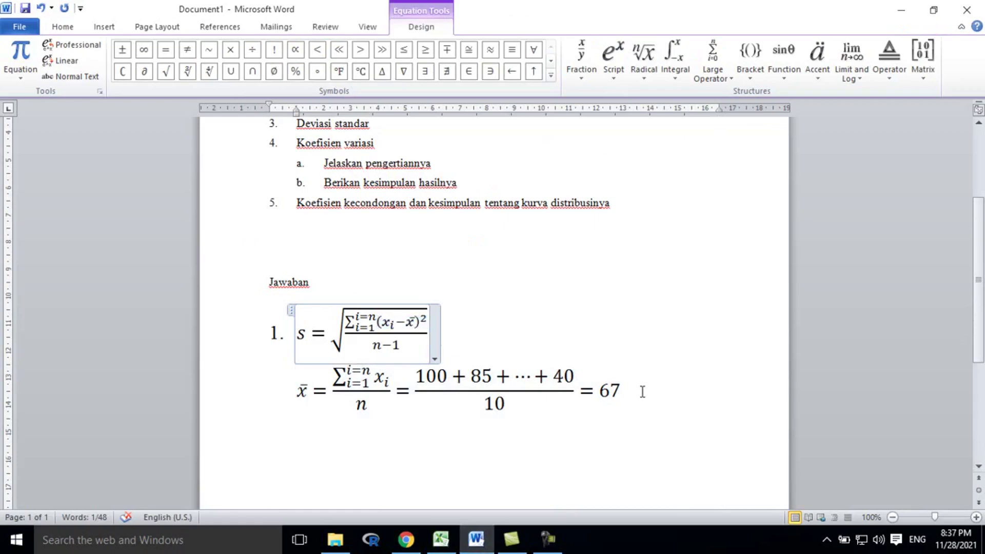
click(430, 331)
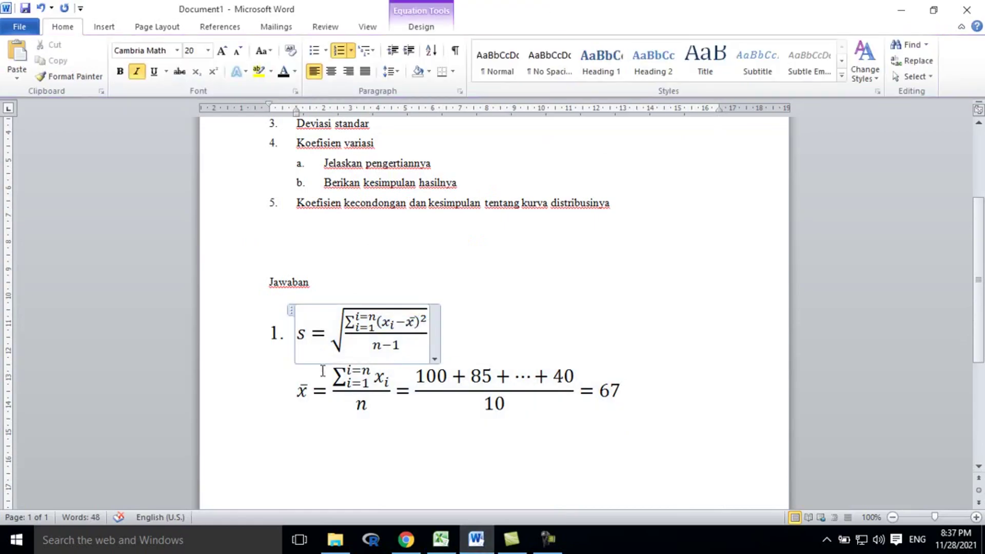
click(288, 394)
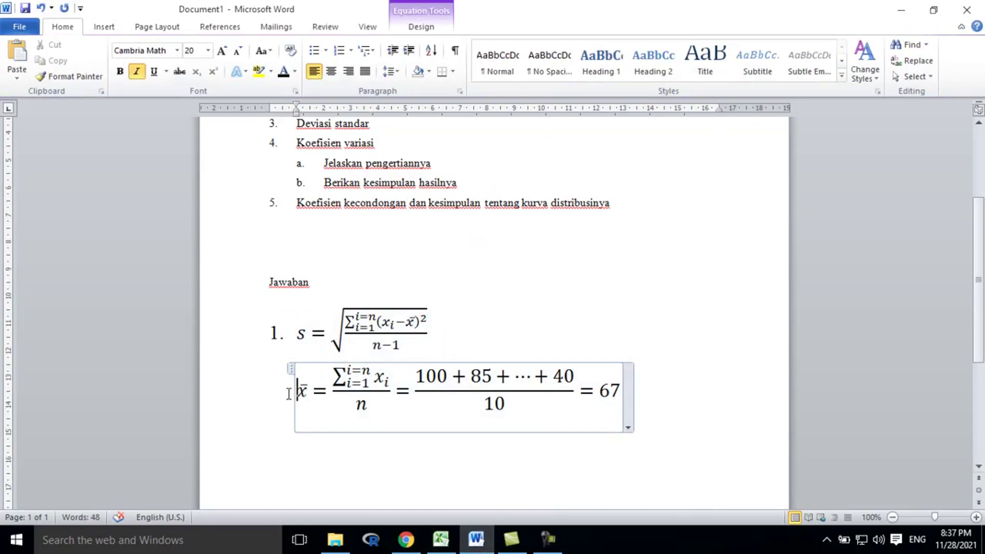
key(Left)
text(dimana)
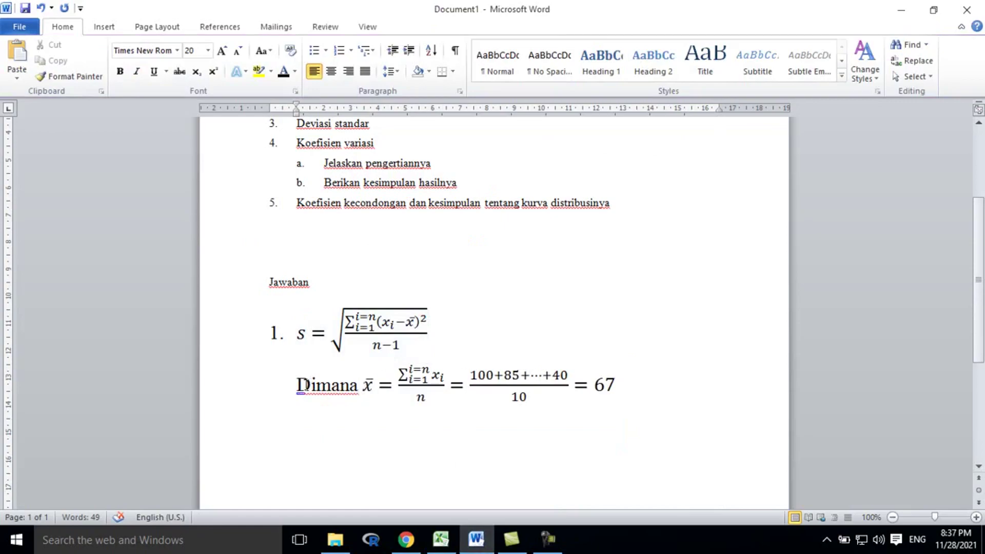
click(308, 386)
key(BackSpace)
text(d)
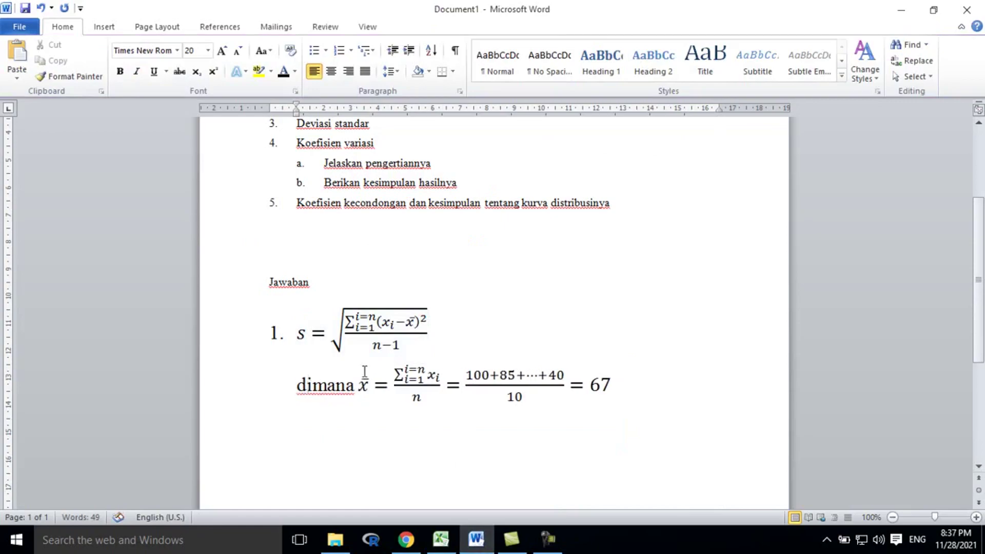
Continue the standard deviation formula with an equals sign after the square root.
click(425, 333)
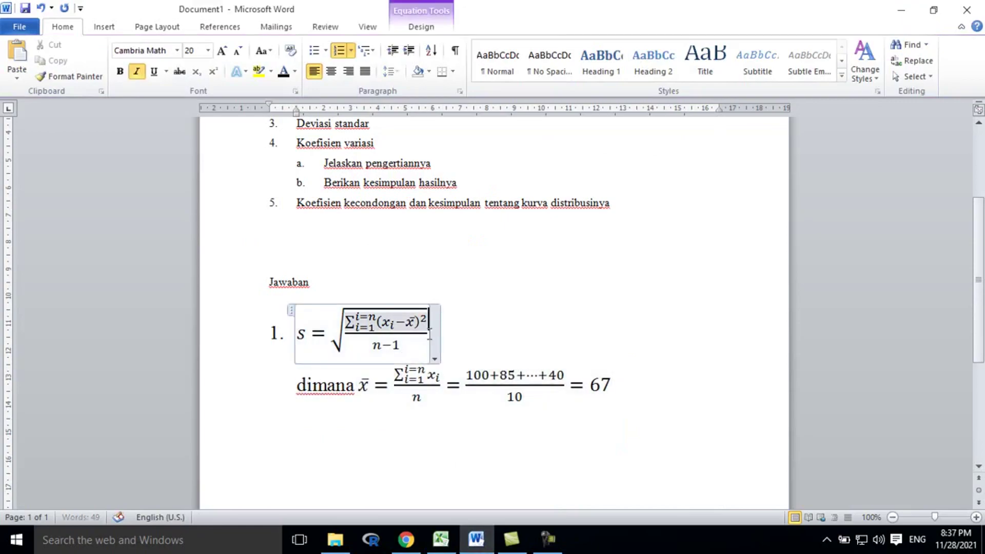
text(=)
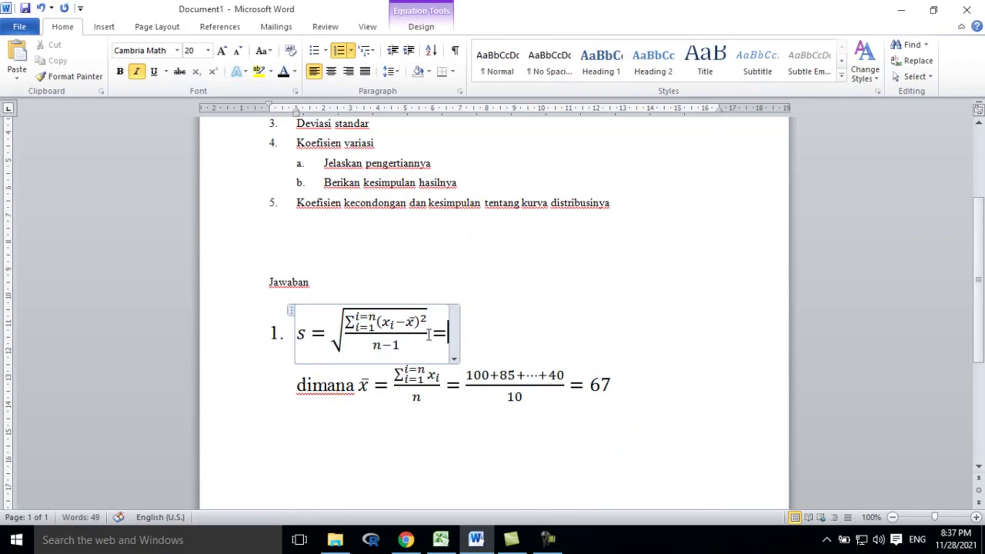